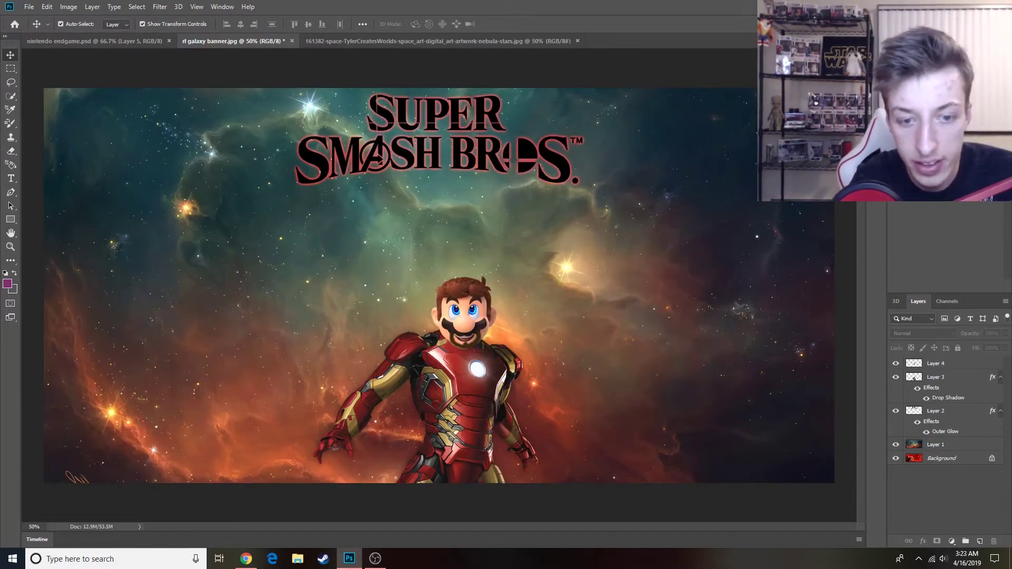
Step: Switch from the galaxy banner document to the nebula stars artwork document
right_click(616, 348)
key(Escape)
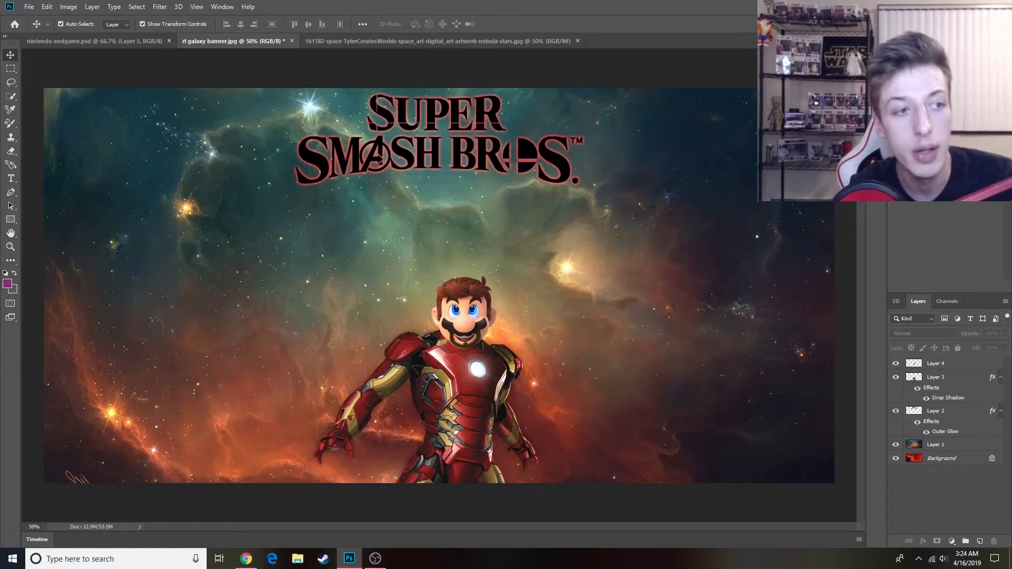
key(ctrl+Tab)
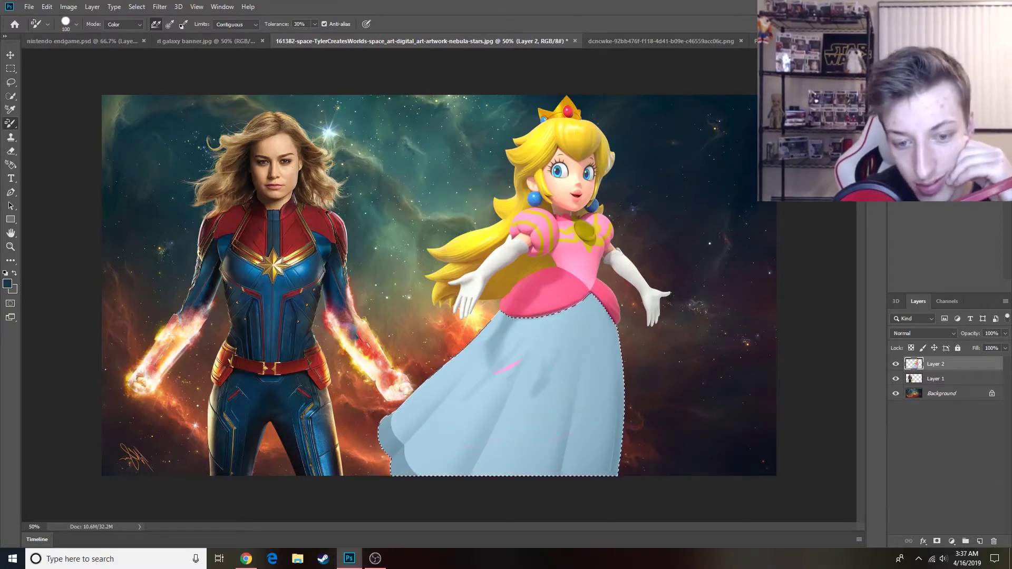
Step: Open the foreground colour for editing to recolour Princess Peach's outfit
click(7, 284)
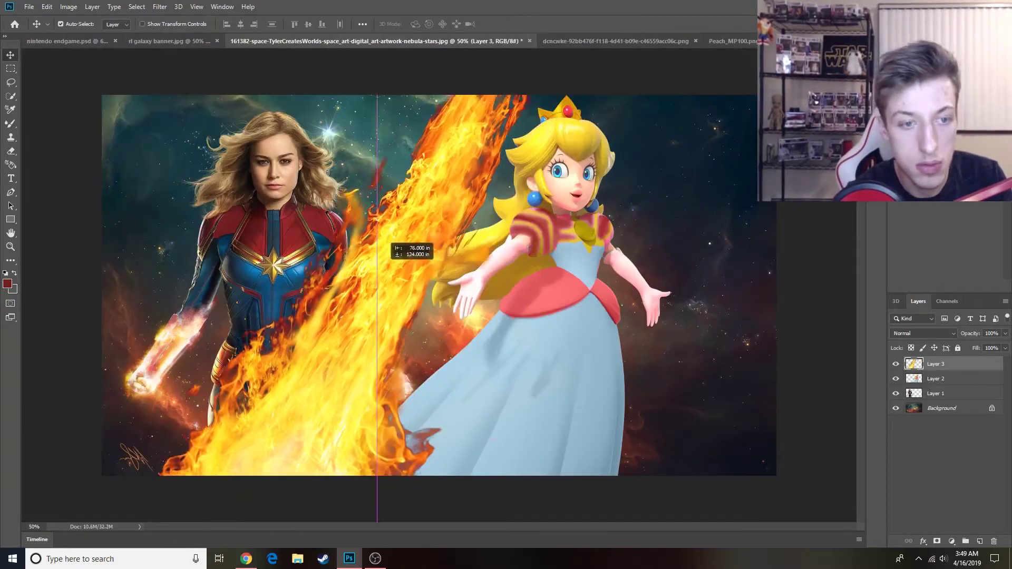
Step: Shrink the flame on Layer 3 to about 21.5%, rotate it about -66.6° and place it along Peach's outstretched arm
key(ctrl+t)
drag(363, 295, 294, 32)
drag(543, 343, 377, 87)
drag(316, 59, 469, 382)
drag(531, 409, 391, 191)
drag(288, 145, 407, 370)
drag(520, 425, 584, 231)
drag(496, 321, 667, 274)
drag(491, 126, 578, 216)
drag(610, 199, 656, 196)
drag(654, 287, 653, 257)
drag(707, 210, 686, 188)
drag(677, 266, 662, 271)
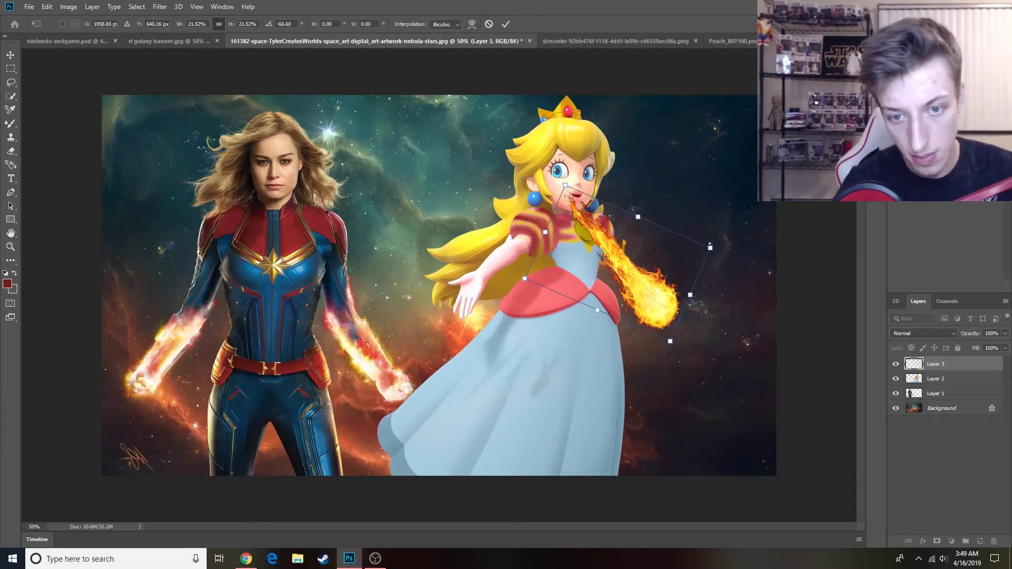
key(Return)
Step: Duplicate the flame layer
right_click(975, 364)
right_click(953, 365)
click(844, 151)
key(Return)
Step: Move the duplicated flame to Peach's other arm and flip it horizontally
click(47, 7)
drag(652, 301, 477, 295)
mouse_move(63, 248)
click(195, 368)
Step: Lower the opacity of the original flame layer, reselect the copied flame layer and switch to the Eraser
click(953, 379)
drag(970, 333, 944, 333)
click(953, 364)
key(e)
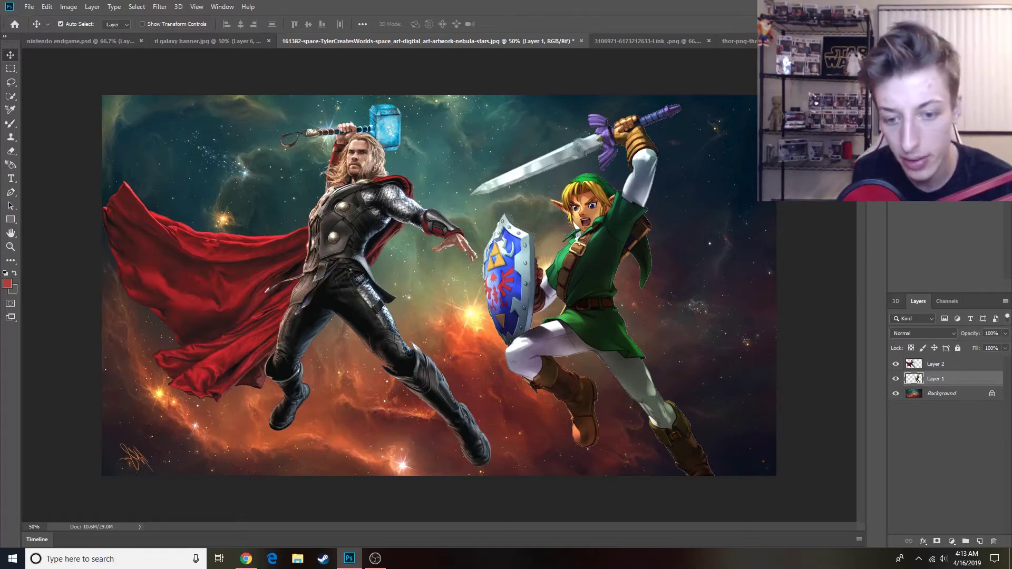
Step: Set the Thor layer's opacity to 60% and erase the red cape covering Link's shield and leg
click(936, 363)
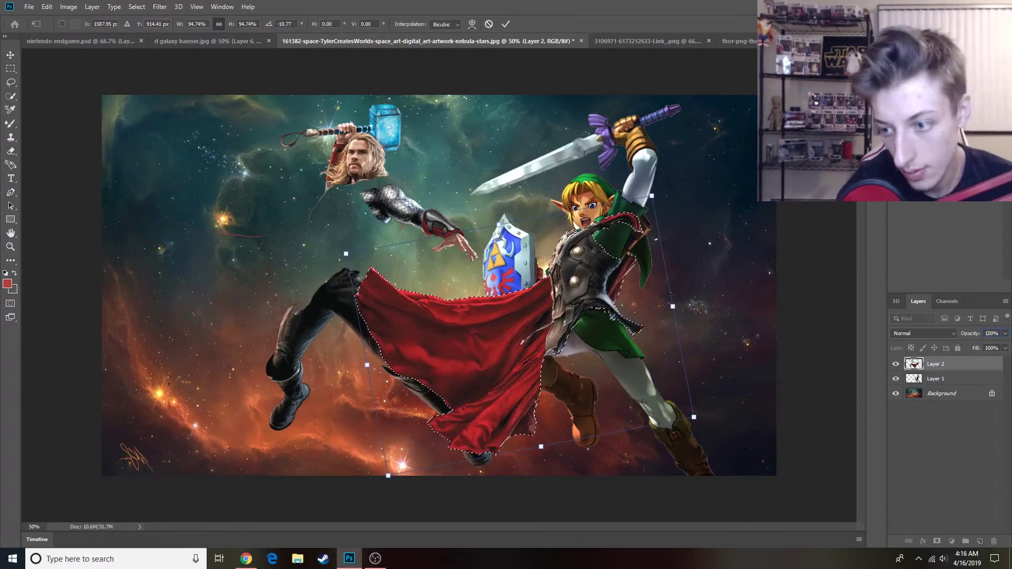
text(60)
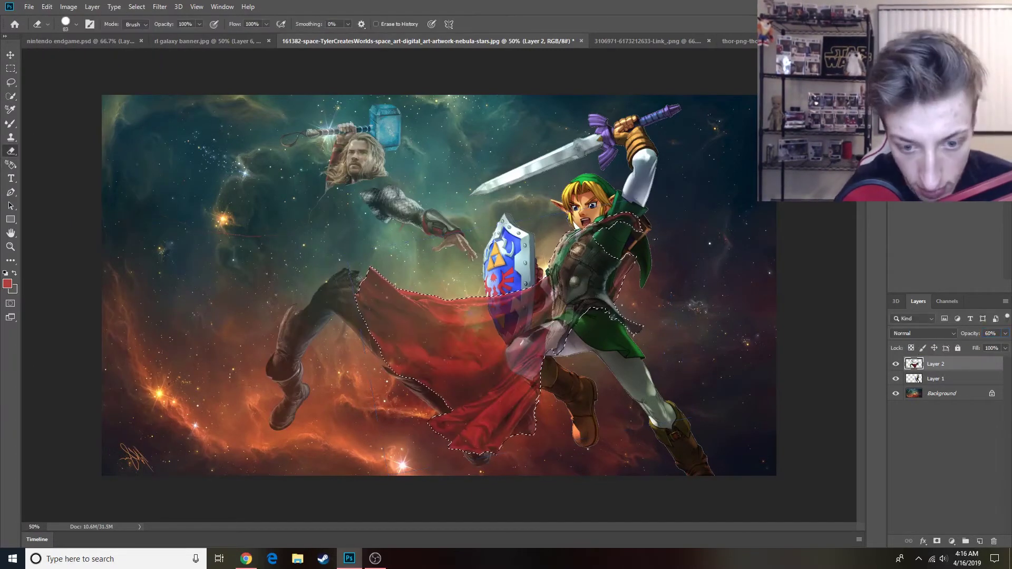
mouse_move(544, 365)
mouse_down()
mouse_move(523, 362)
mouse_move(551, 344)
mouse_move(515, 357)
mouse_move(519, 326)
mouse_move(500, 308)
mouse_up()
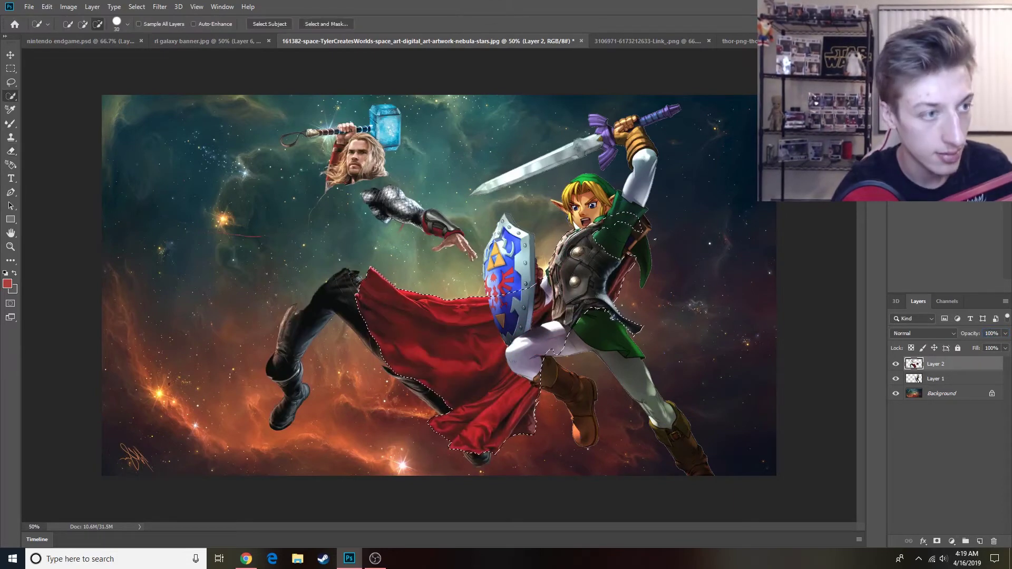
Step: Undo the last two edits on the Thor costume layer and return to the Quick Selection tool
click(47, 7)
click(58, 18)
key(e)
click(47, 6)
click(58, 19)
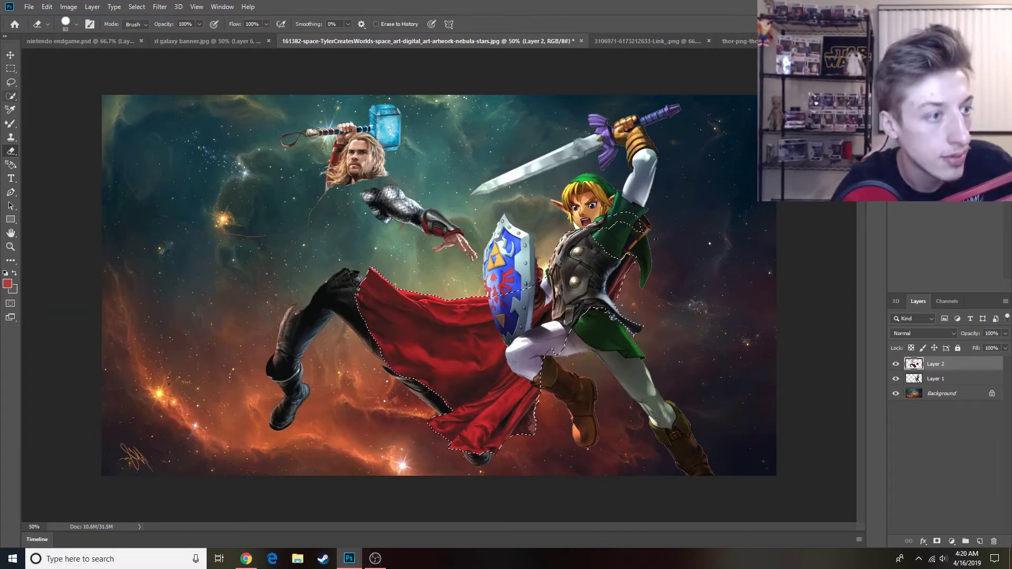
key(w)
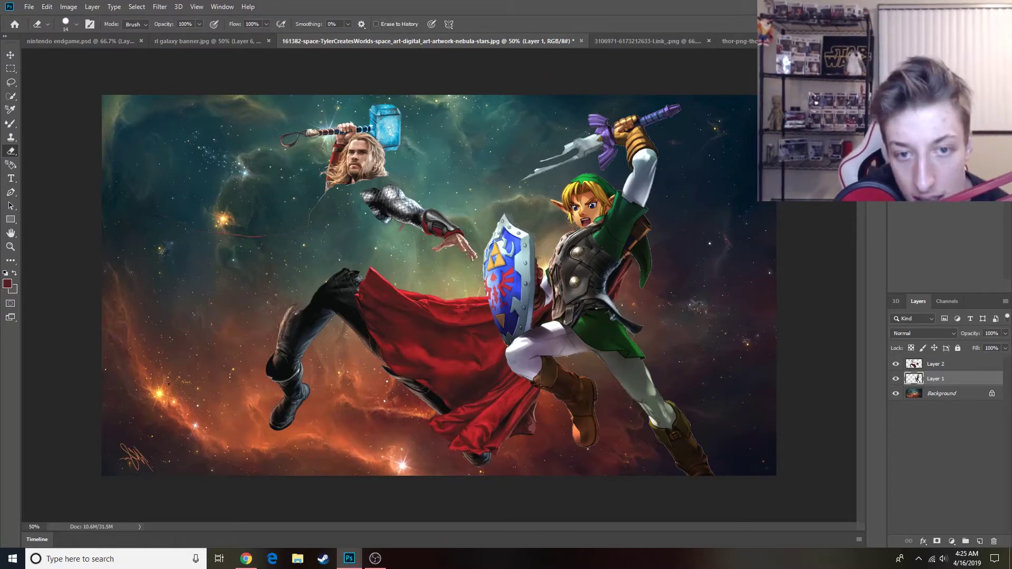
Step: Erase the rest of Link's sword from Layer 1, including the blade remnant, purple guard and handle
mouse_move(543, 160)
mouse_down()
mouse_move(534, 174)
mouse_move(584, 157)
mouse_move(604, 165)
mouse_move(610, 156)
mouse_move(593, 147)
mouse_move(614, 148)
mouse_move(595, 119)
mouse_move(611, 137)
mouse_up()
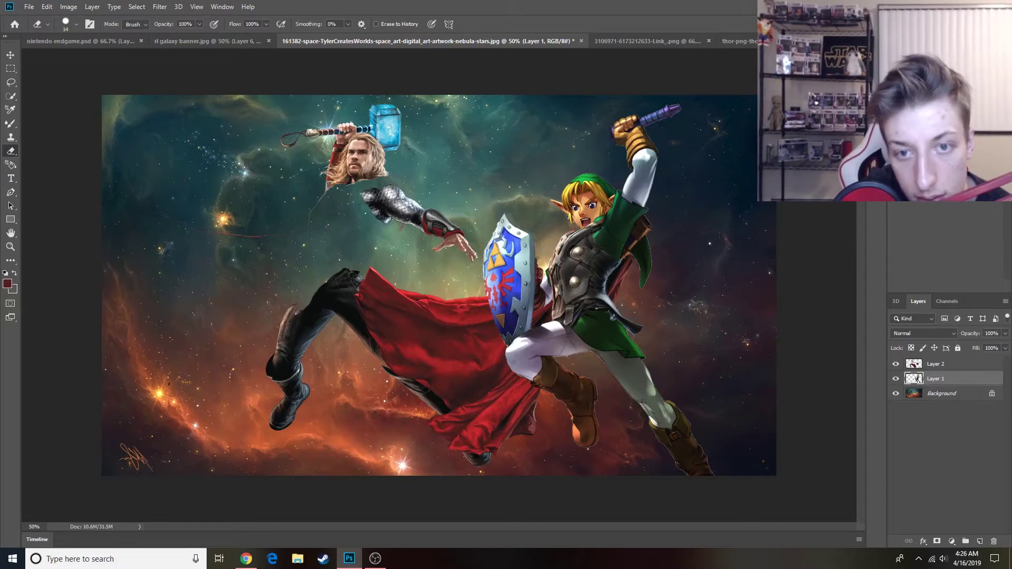
drag(680, 107, 645, 123)
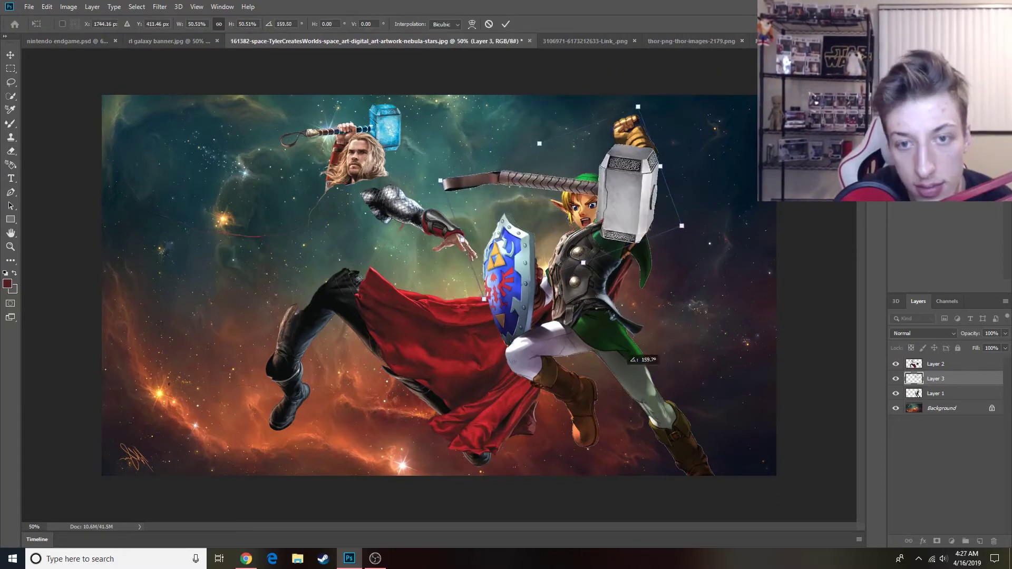
Step: Scale, rotate and move Thor's hammer into Link's raised fist and apply the transformation
drag(659, 206, 653, 158)
drag(533, 122, 584, 135)
drag(562, 198, 549, 210)
drag(653, 154, 624, 123)
drag(582, 165, 569, 184)
drag(636, 131, 649, 123)
drag(551, 143, 561, 161)
drag(590, 126, 581, 131)
key(Return)
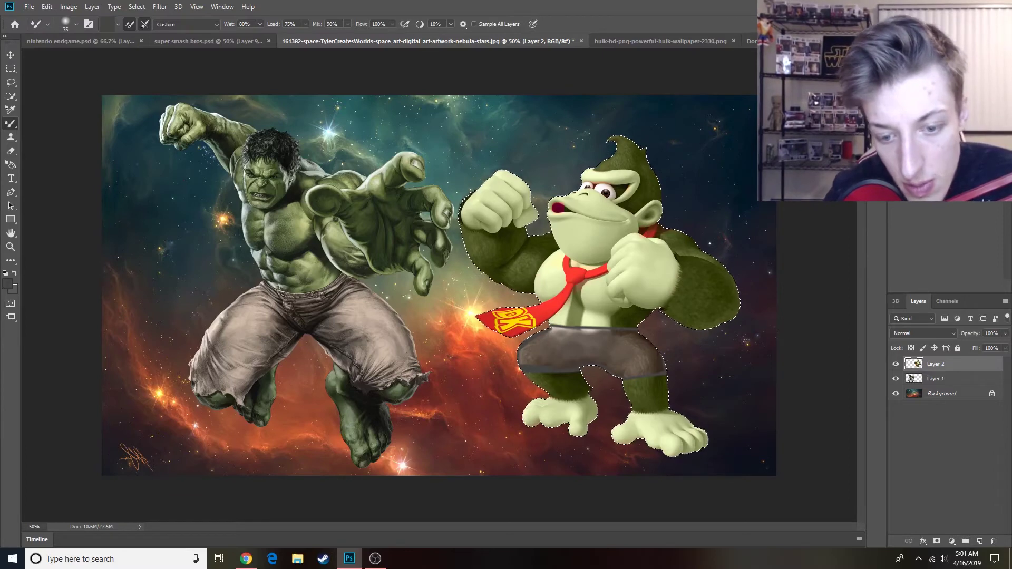
Step: Recolour Captain Falcon's raised glove salmon red with the Color Replacement tool and undo the last stroke on his scarf
key(shift+b)
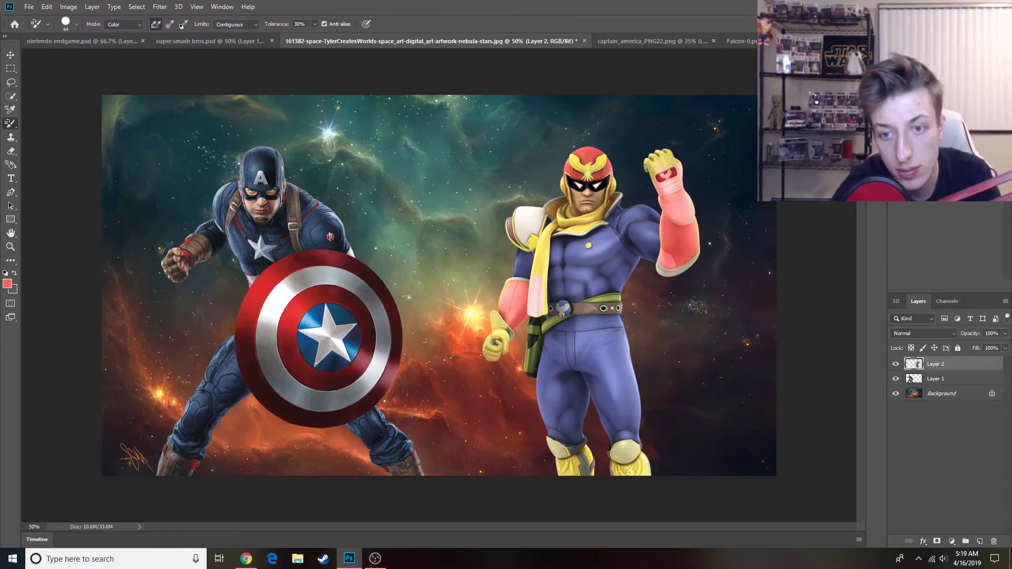
drag(677, 170, 653, 160)
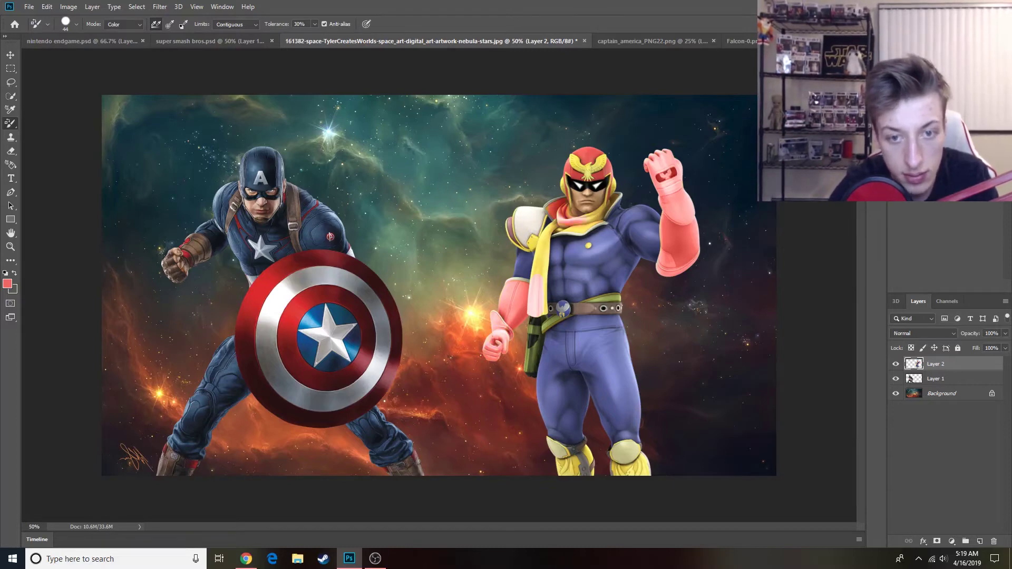
key(ctrl+z)
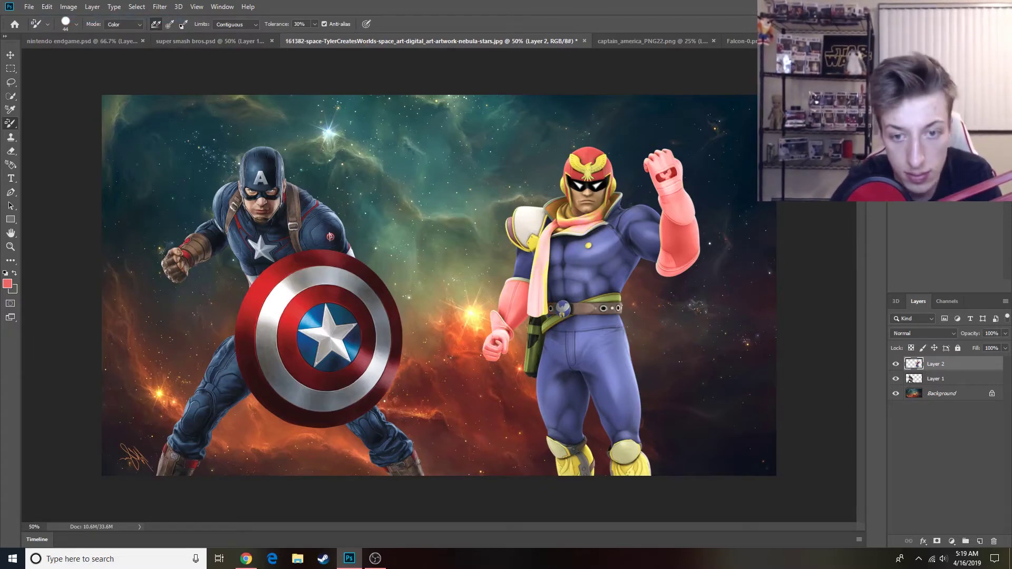
Step: Sample the brown of Captain America's glove, recolour Captain Falcon's raised wrist with it and undo the last stroke
alt+click(199, 252)
drag(670, 188, 681, 214)
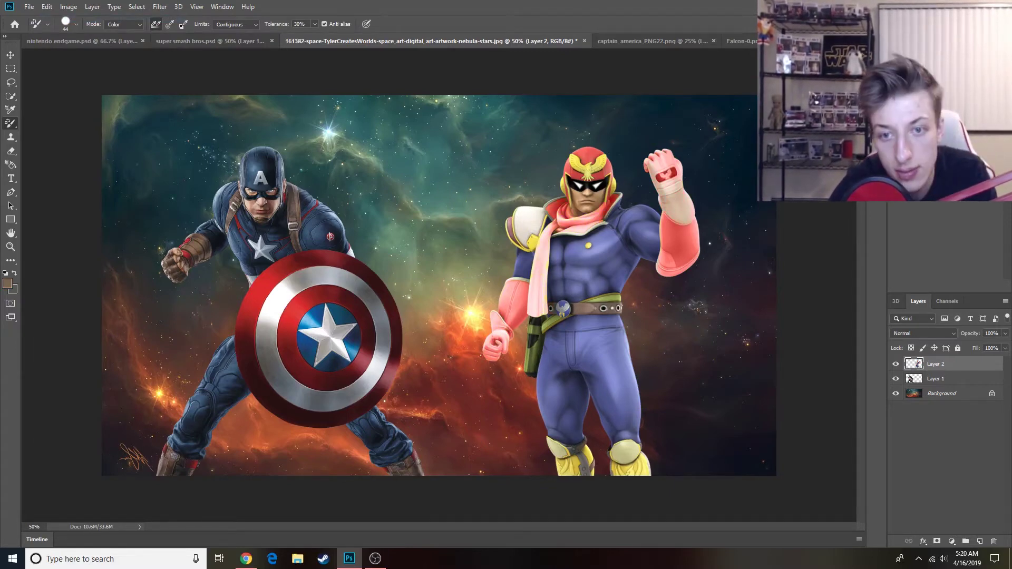
click(47, 7)
click(90, 17)
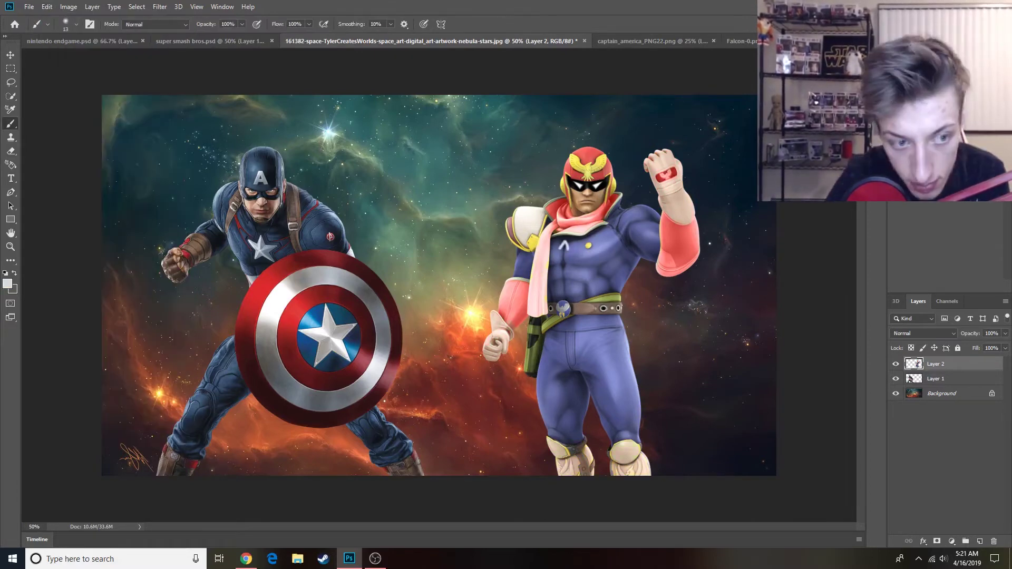
Step: Paint part of a star outline on Captain Falcon's chest and sample the silver of Captain America's star
mouse_move(569, 248)
mouse_down()
mouse_move(572, 261)
mouse_move(555, 251)
mouse_move(573, 261)
mouse_move(557, 262)
mouse_up()
alt+click(262, 250)
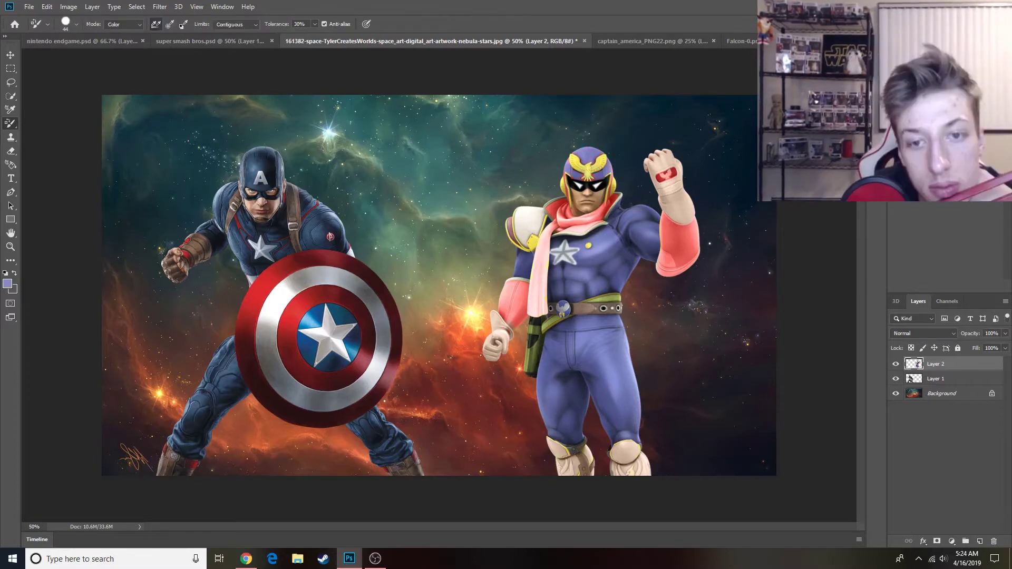
Step: Recolour the gold bird emblem on Captain Falcon's helmet pale lavender and switch to the Brush tool
drag(576, 162, 603, 162)
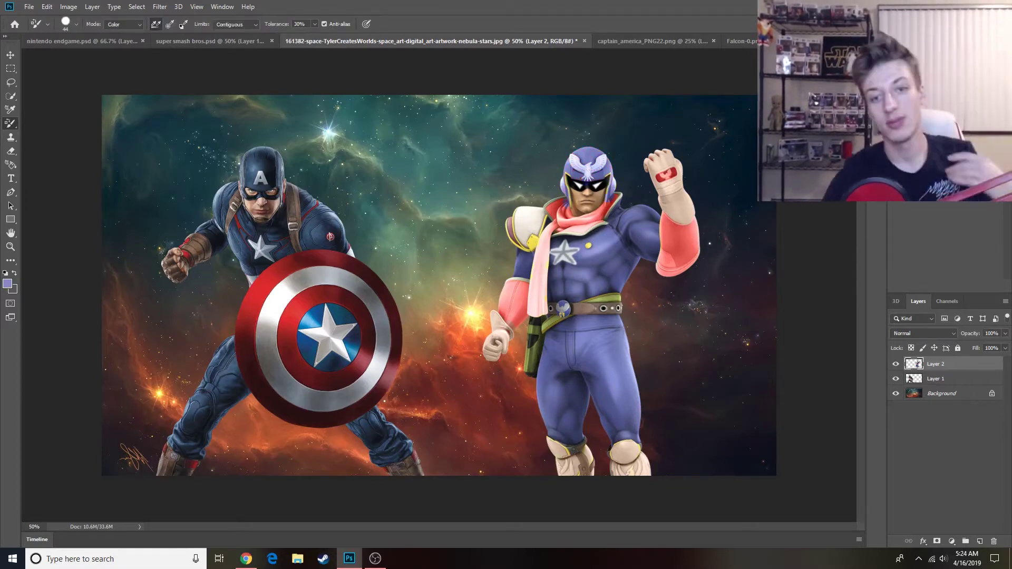
right_click(11, 123)
click(54, 123)
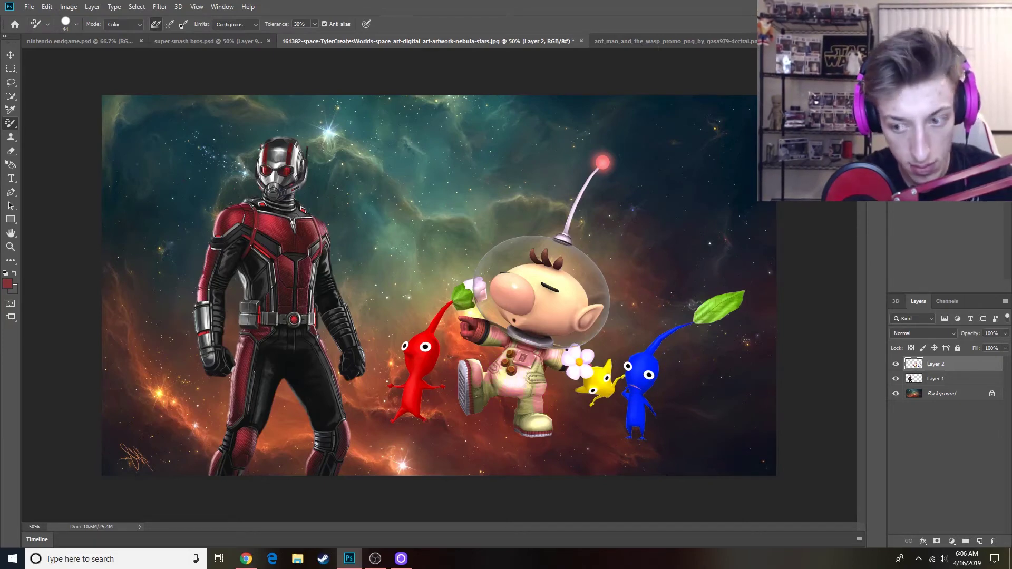
Step: Set the foreground colour to the dark grey #282627 sampled from Ant-Man's leg
click(8, 284)
click(296, 364)
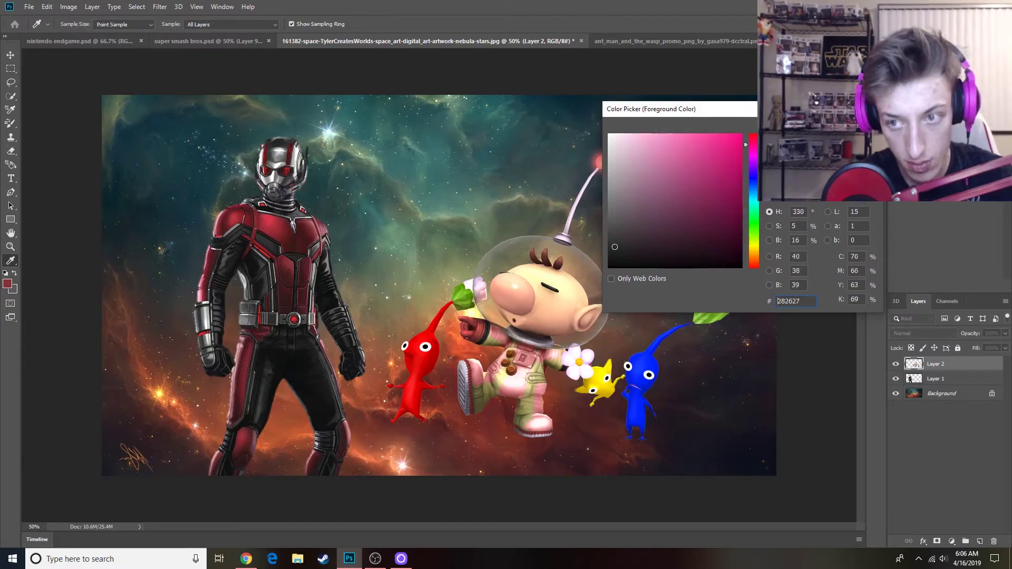
key(Return)
Step: Confirm the foreground colour and recolour the red Pikmin's lower body with the Color Replacement tool
click(8, 284)
key(Return)
click(10, 151)
right_click(10, 123)
click(62, 145)
drag(413, 391, 409, 407)
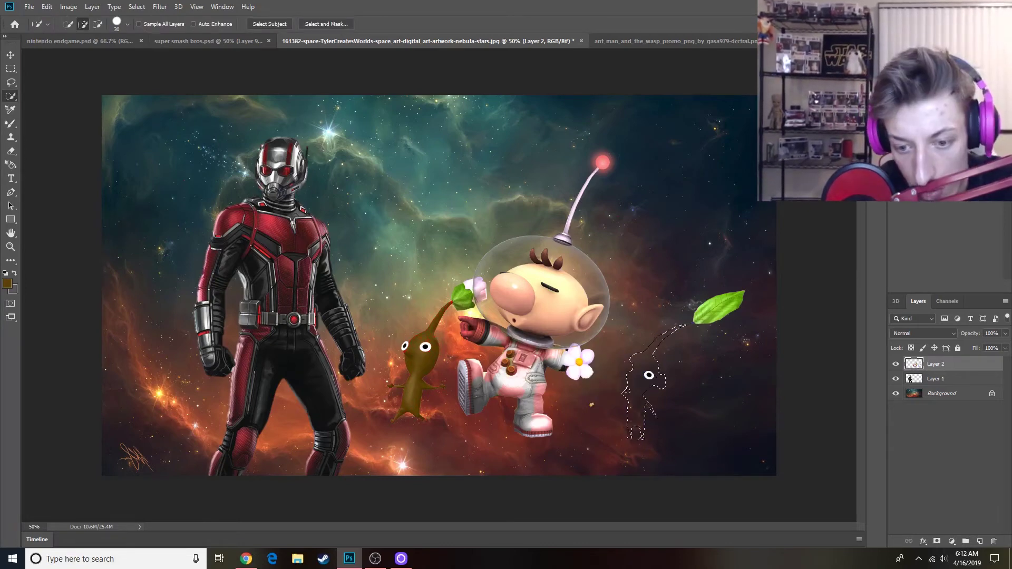
Step: Delete the selected darkened Pikmin beside Olimar and clear the selection
key(Delete)
key(ctrl+d)
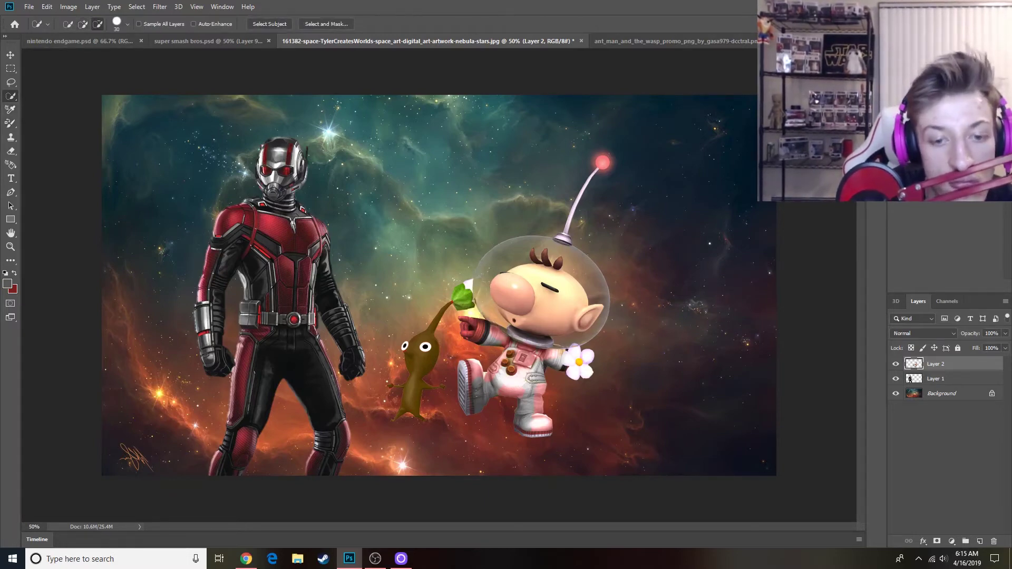
Step: Delete the green leaf and the white flower remnant at the tip of the brown Pikmin's stem
click(464, 298)
key(Delete)
key(ctrl+d)
click(468, 286)
key(Delete)
key(ctrl+d)
Step: Move the Olimar layer slightly upward and set the brush colour to the brown sampled from the Pikmin's stem tip
drag(527, 327, 527, 317)
key(b)
key(shift+b)
key(shift+b)
click(8, 284)
click(451, 292)
key(Return)
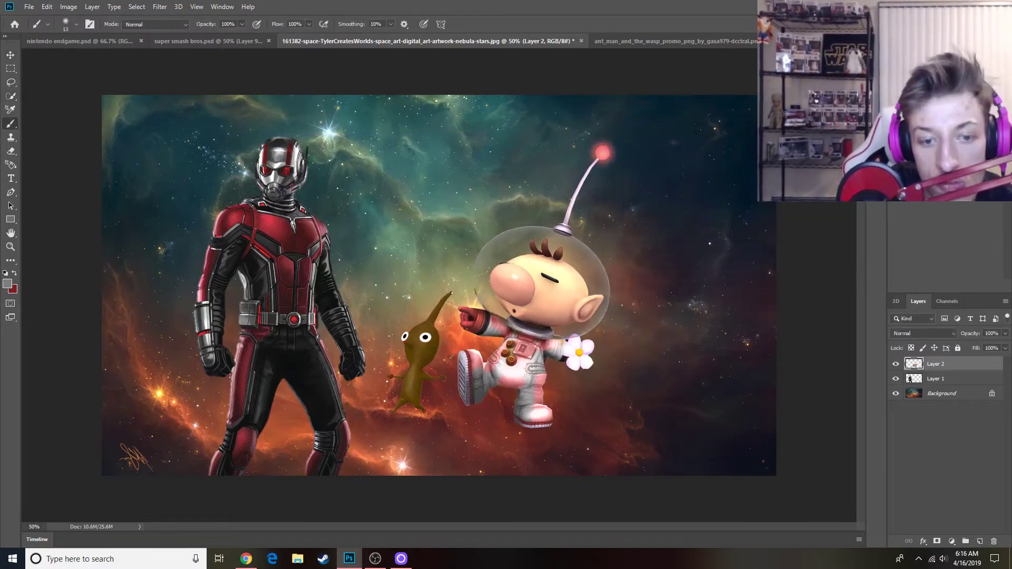
key(w)
key(b)
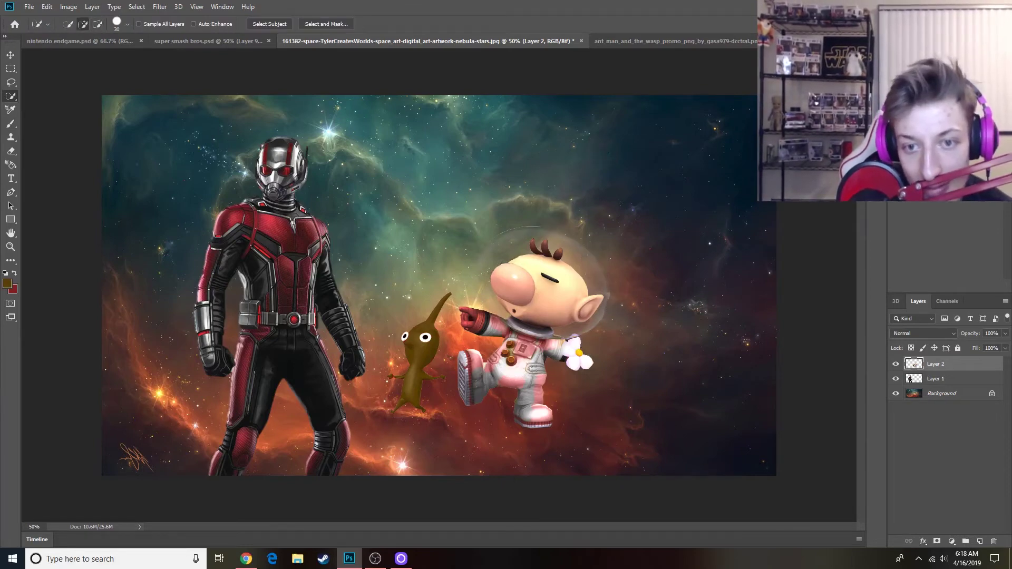
Step: Delete the remains of Olimar's glass helmet and the white flower in his hand
key(Delete)
click(532, 227)
key(ctrl+d)
drag(579, 368, 591, 324)
key(Delete)
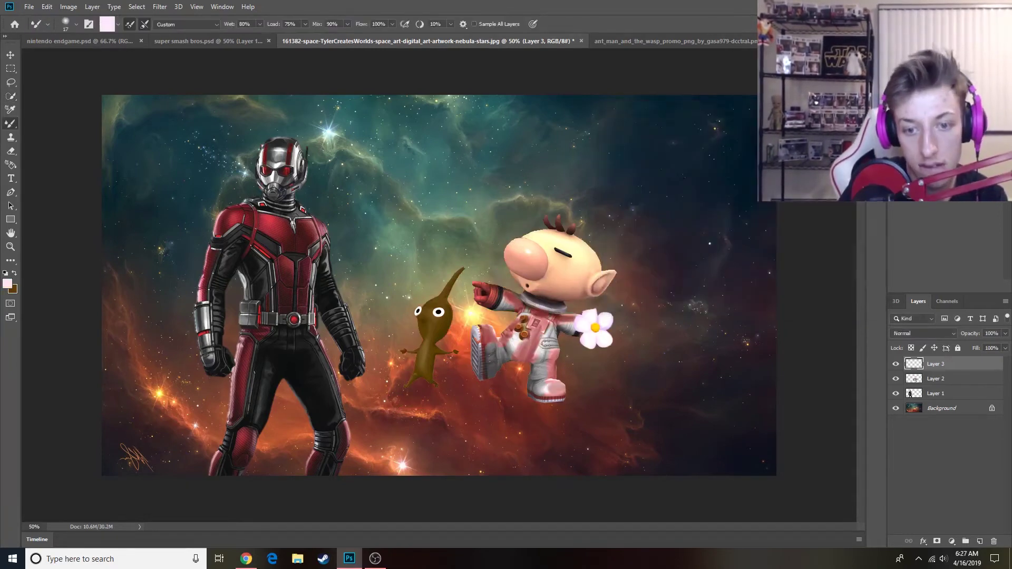
Step: Paint pale pink over the flower petals at Olimar's hand on Layer 3 with the Mixer Brush
drag(584, 310, 594, 308)
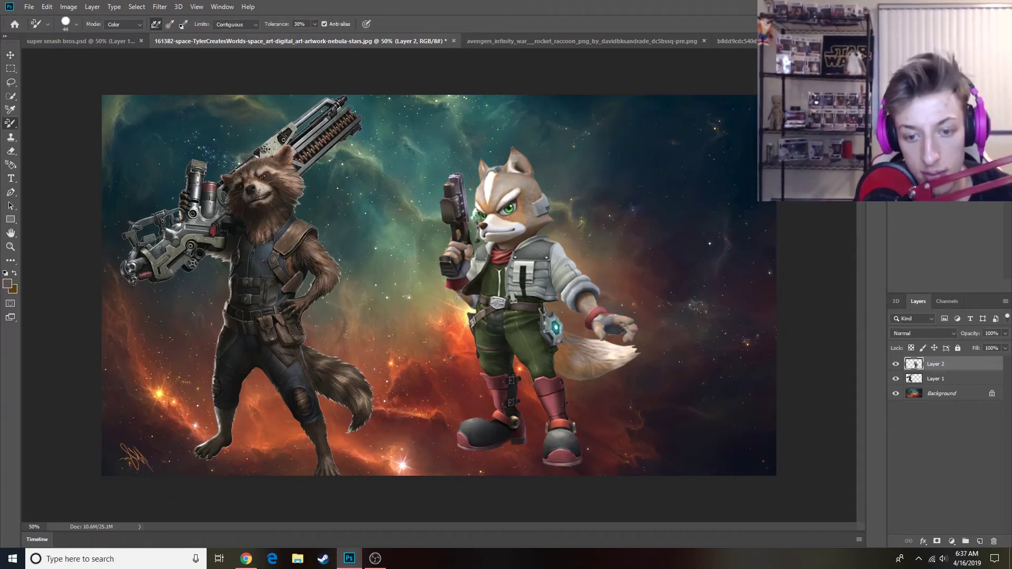
Step: Pick a darker brown as the foreground colour and switch to the Mixer Brush tool
click(7, 283)
click(653, 230)
key(Return)
right_click(11, 123)
click(59, 156)
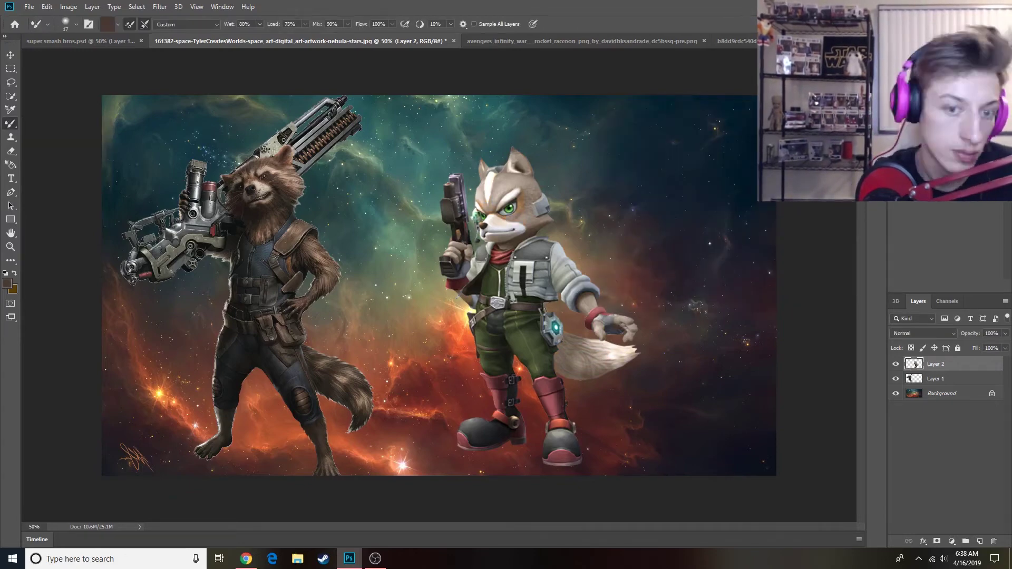
Step: Brush brown strokes onto Fox's cheek and the base of his tail and return to the Mixer Brush
right_click(11, 123)
click(55, 124)
drag(507, 219, 522, 210)
drag(569, 341, 572, 349)
mouse_move(568, 360)
mouse_down()
mouse_move(563, 369)
mouse_move(590, 353)
mouse_up()
drag(592, 359, 593, 371)
right_click(11, 123)
click(58, 154)
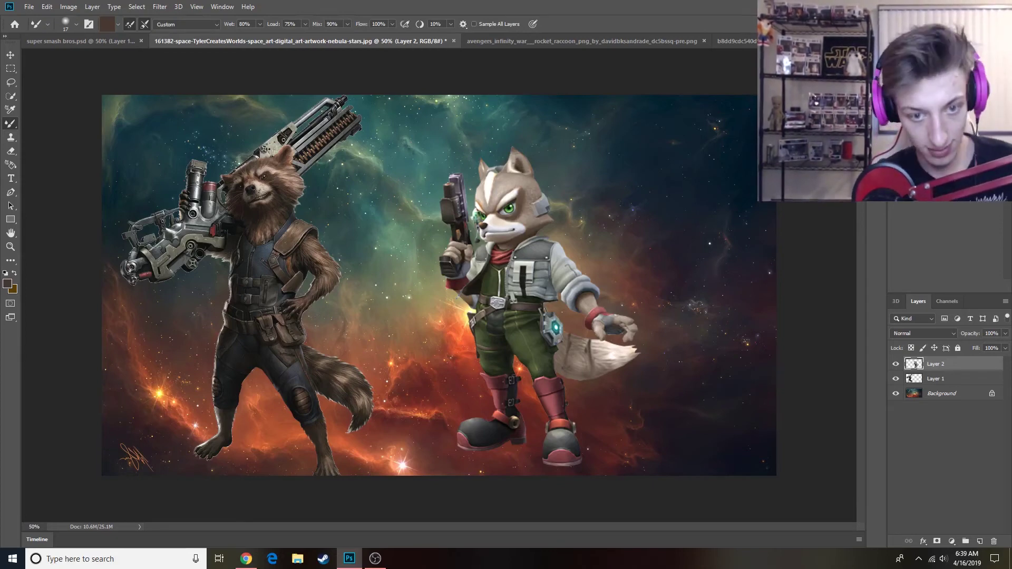
Step: Brush another dark stroke towards the tip of Fox's tail and return to the Mixer Brush
right_click(11, 123)
click(50, 123)
drag(591, 368, 626, 360)
right_click(10, 124)
click(53, 154)
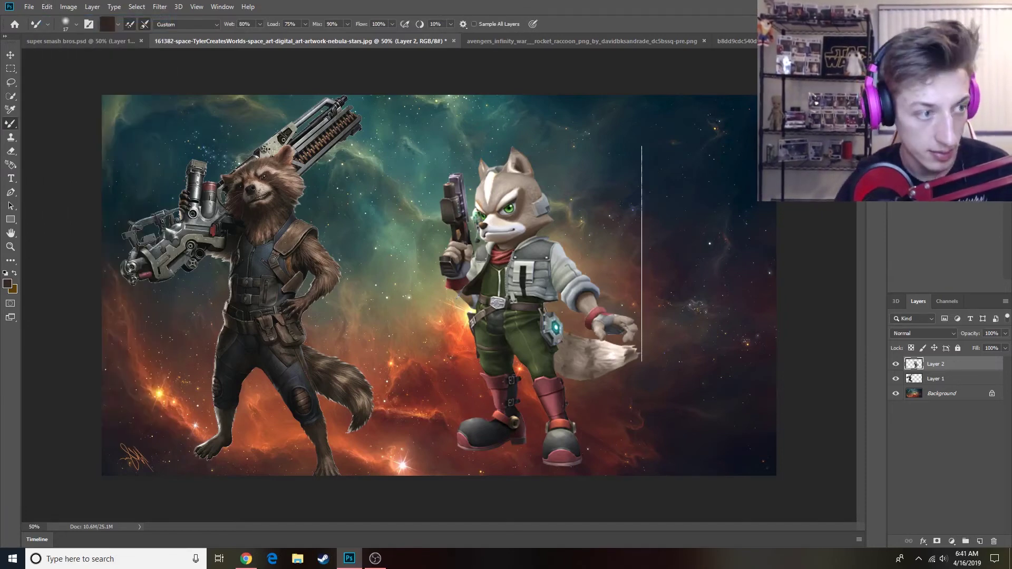
Step: Blend the dark strokes at the base of Fox's tail with the Mixer Brush
mouse_move(569, 340)
mouse_down()
mouse_move(569, 368)
mouse_move(572, 343)
mouse_move(586, 352)
mouse_up()
right_click(11, 123)
click(53, 154)
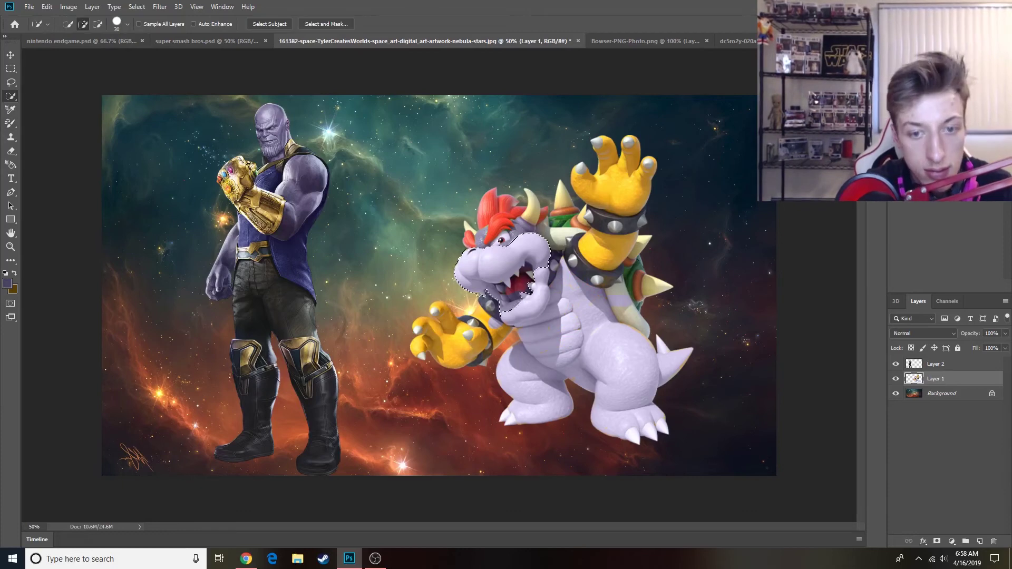
mouse_move(538, 274)
mouse_down()
mouse_move(483, 269)
mouse_move(527, 203)
mouse_move(559, 219)
mouse_move(561, 232)
mouse_move(551, 314)
mouse_move(530, 317)
mouse_move(535, 328)
mouse_up()
key(ctrl+z)
key(ctrl+z)
Step: Move Bowser's selected head away from his body towards Thanos
click(10, 54)
drag(543, 273, 419, 201)
Step: Scale Thanos to about 158% and position him beside Bowser's detached head
mouse_move(274, 315)
mouse_down()
mouse_move(342, 356)
mouse_move(369, 340)
mouse_up()
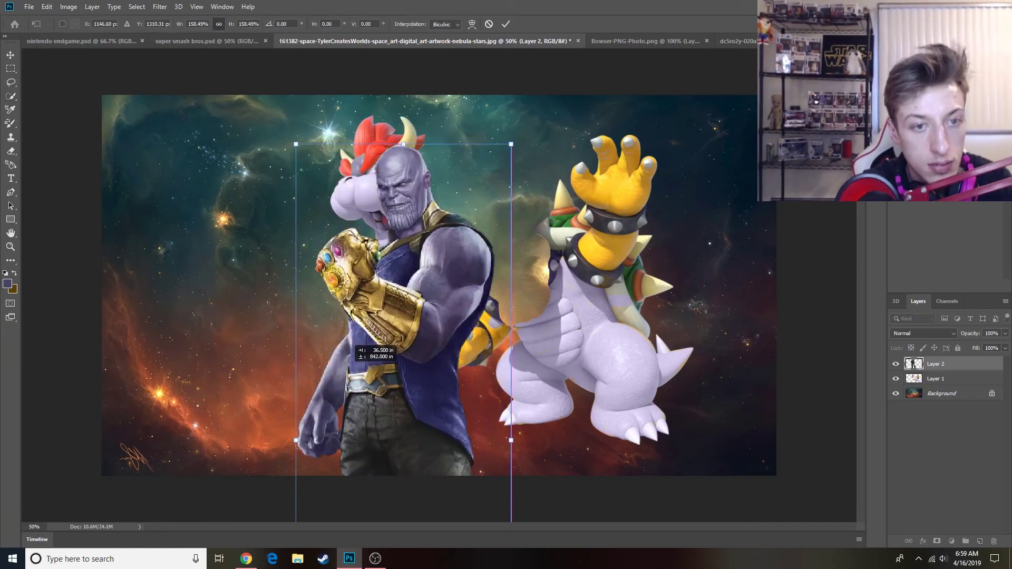
drag(363, 345, 324, 345)
key(w)
Step: Bring the Bowser layer above the Thanos layer and move Bowser's head over Thanos's head
click(10, 55)
drag(406, 178, 386, 196)
drag(936, 379, 936, 359)
drag(369, 205, 361, 198)
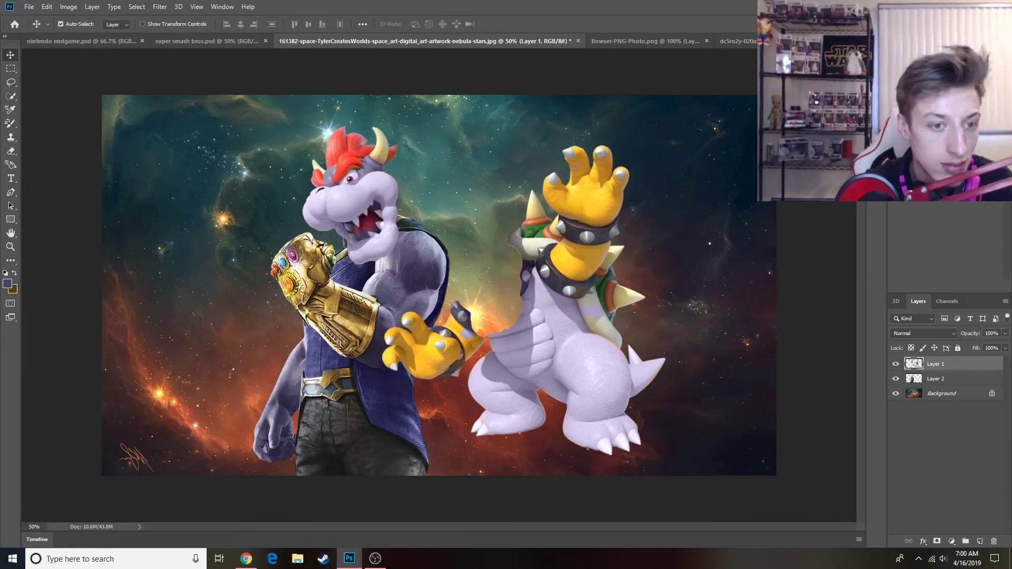
Step: Rotate the Bowser layer slightly clockwise with Free Transform and seat his head on Thanos's neck
click(47, 7)
click(70, 238)
drag(680, 117, 695, 135)
drag(386, 204, 369, 209)
key(Return)
Step: Erase parts of Bowser's lower hand beside Thanos's arm and of his shell and torso
click(11, 152)
mouse_move(398, 317)
mouse_down()
mouse_move(380, 336)
mouse_move(402, 344)
mouse_up()
mouse_move(528, 216)
mouse_down()
mouse_move(567, 177)
mouse_move(604, 193)
mouse_move(609, 208)
mouse_move(572, 224)
mouse_move(562, 271)
mouse_move(591, 332)
mouse_up()
Step: Select Bowser's leftover torso with the Quick Selection tool and delete it
click(10, 97)
click(127, 24)
drag(491, 350, 562, 300)
key(Delete)
key(ctrl+d)
Step: Select the remaining legs and hand of Bowser's body, delete them and clear the selection
key(e)
key(w)
click(82, 24)
mouse_move(586, 438)
mouse_down()
mouse_move(572, 400)
mouse_move(422, 353)
mouse_up()
key(Delete)
key(ctrl+d)
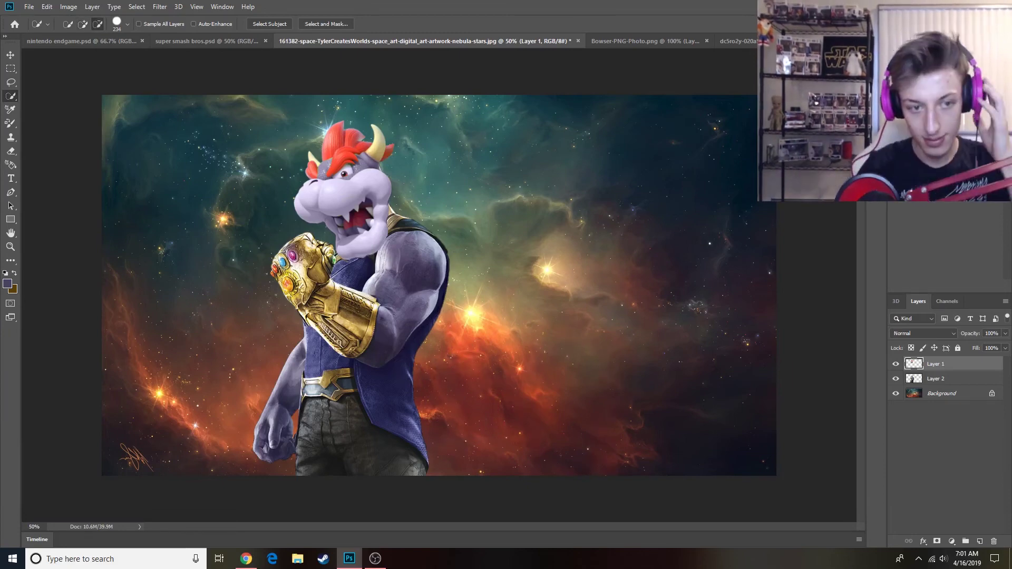